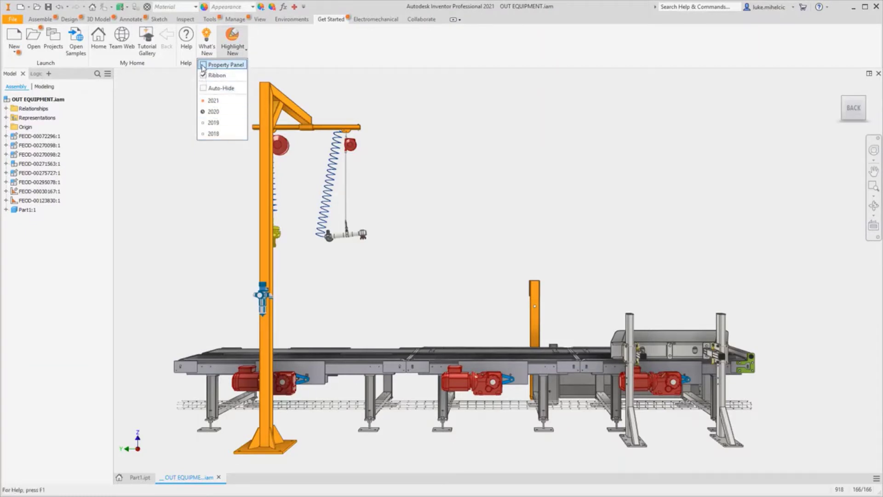
- Start a hole feature in the assembly, open its command options, and name the feature Hole 127
{"action": "left_click", "coordinate": [187, 87]}
{"action": "left_click", "coordinate": [99, 19]}
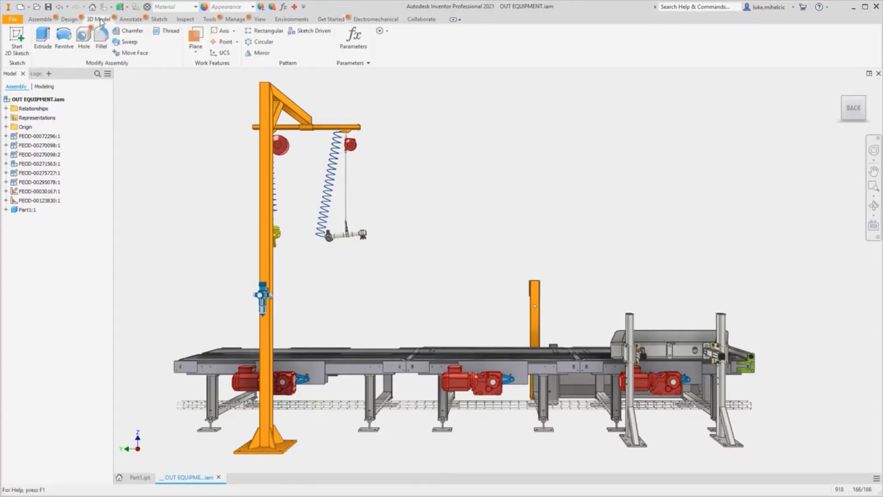
{"action": "left_click", "coordinate": [85, 36]}
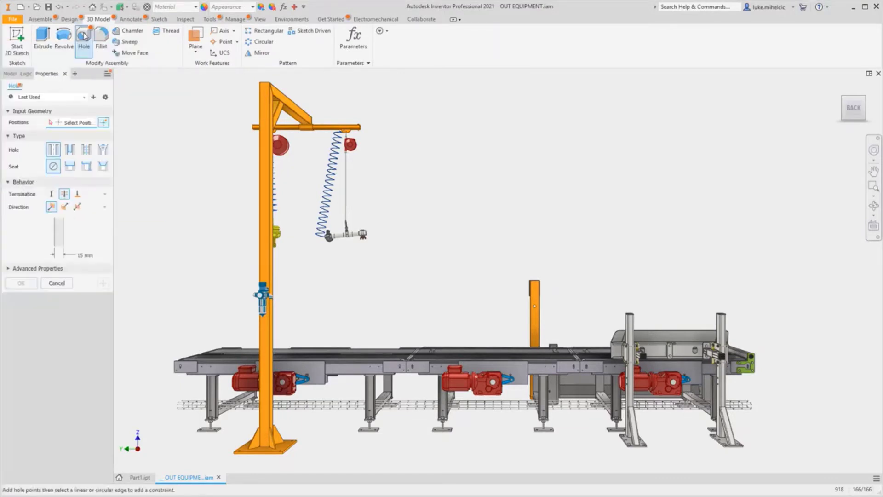
{"action": "left_click", "coordinate": [107, 73]}
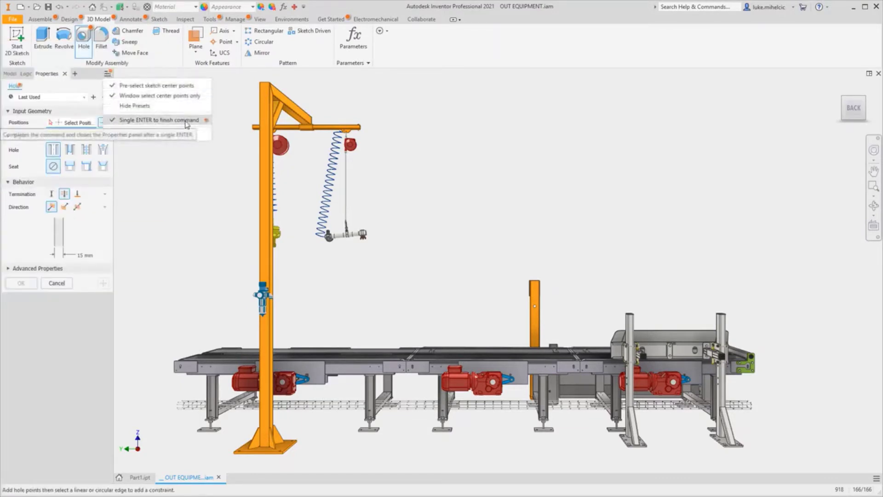
{"action": "left_click", "coordinate": [14, 89]}
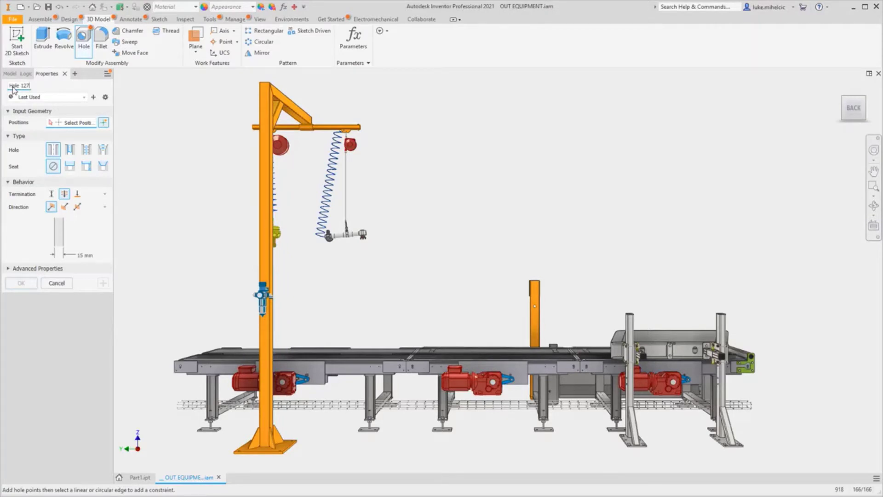
- In the application display options, assign Orbit to MMB and Zoom to Shift+MMB, apply, and try both on the conveyor assembly
{"action": "left_click", "coordinate": [209, 19]}
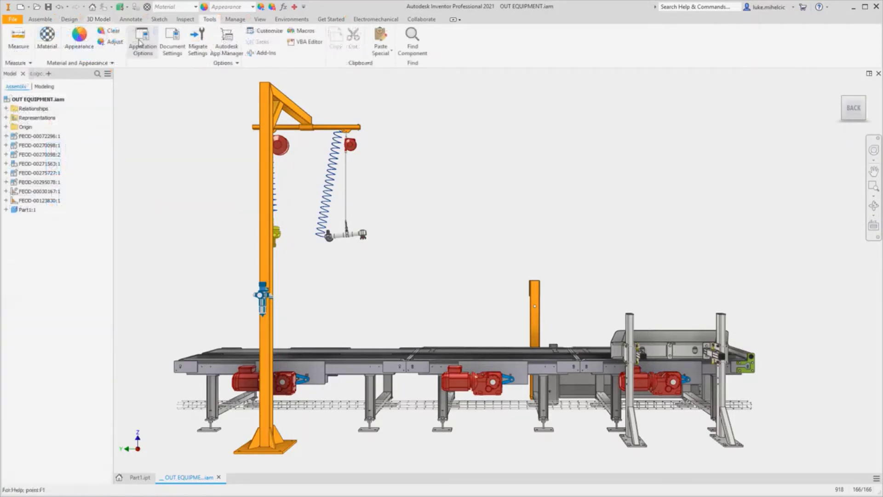
{"action": "left_click", "coordinate": [141, 41]}
{"action": "left_click", "coordinate": [456, 406]}
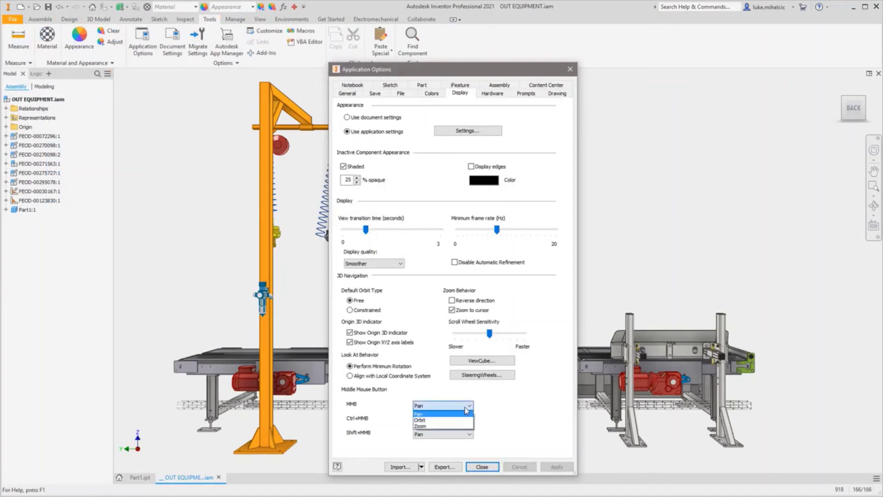
{"action": "left_click", "coordinate": [441, 418]}
{"action": "left_click", "coordinate": [441, 434]}
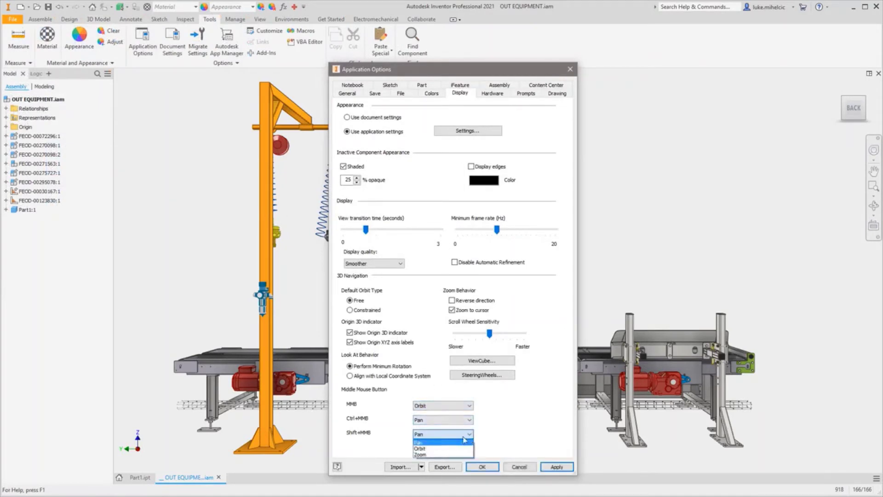
{"action": "left_click", "coordinate": [424, 456]}
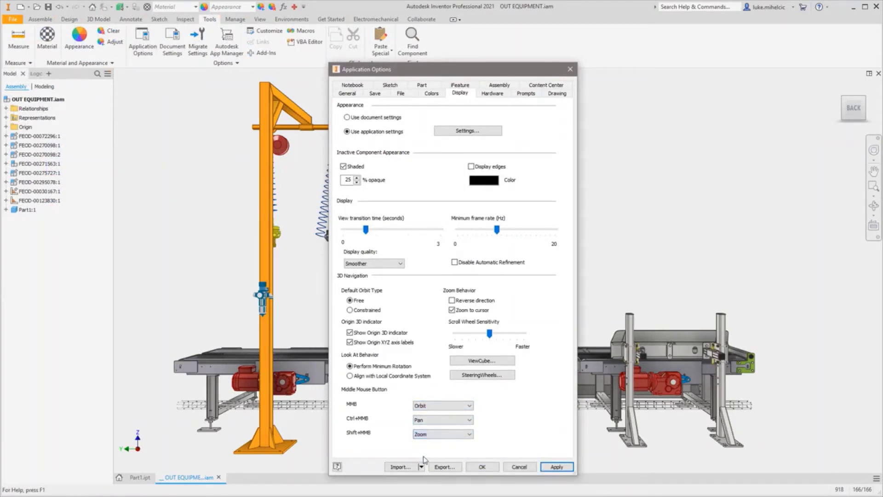
{"action": "left_click", "coordinate": [557, 467]}
{"action": "left_click", "coordinate": [482, 466]}
{"action": "middle_click_drag", "start_coordinate": [487, 257], "coordinate": [371, 192]}
{"action": "scroll", "coordinate": [486, 211], "scroll_direction": "up", "scroll_amount": 4}
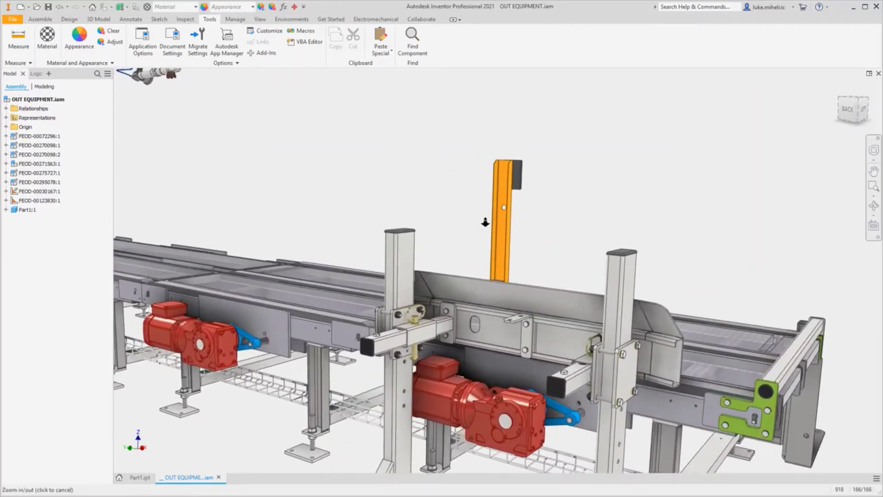
{"action": "middle_click_drag", "start_coordinate": [514, 263], "coordinate": [387, 185], "text": "shift"}
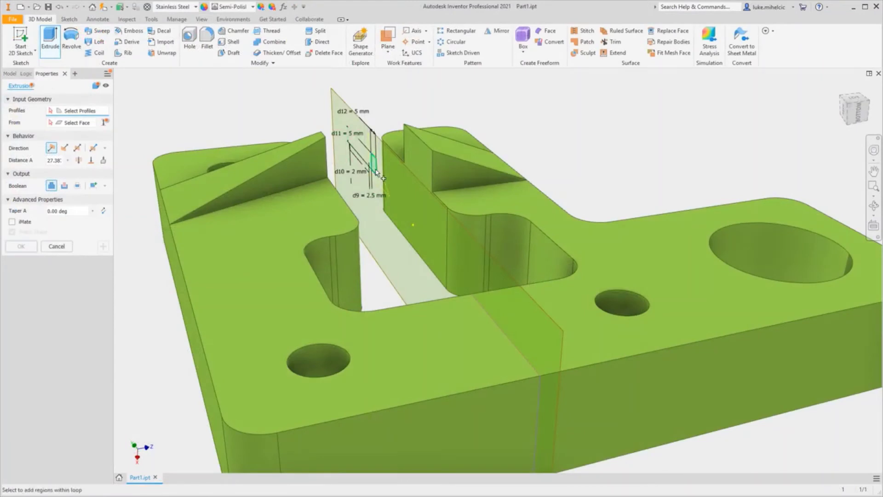
- Extrude the small rectangular profile across the slot, from the face beside the gap to the facing side of the opposite wedge
{"action": "left_click", "coordinate": [374, 169]}
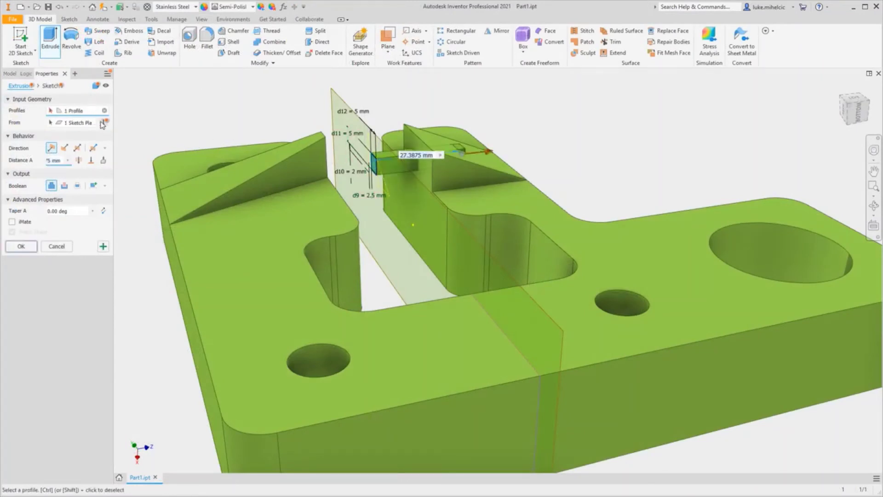
{"action": "left_click", "coordinate": [102, 122]}
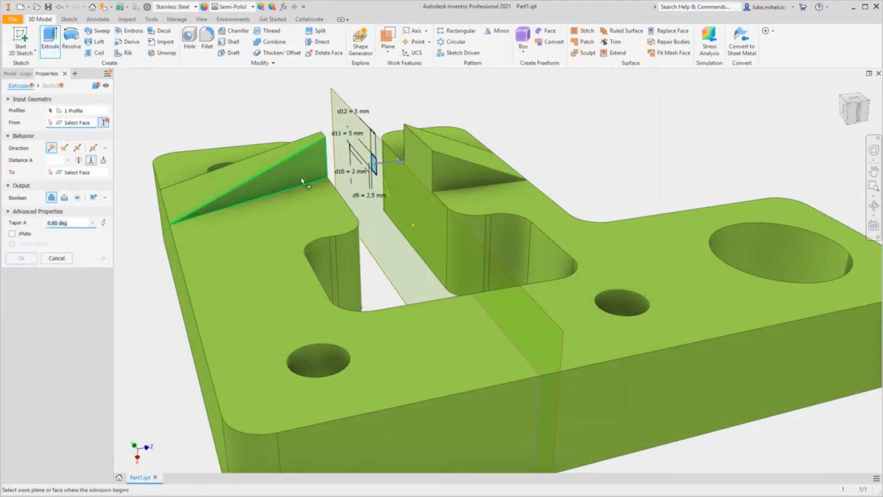
{"action": "left_click", "coordinate": [415, 163]}
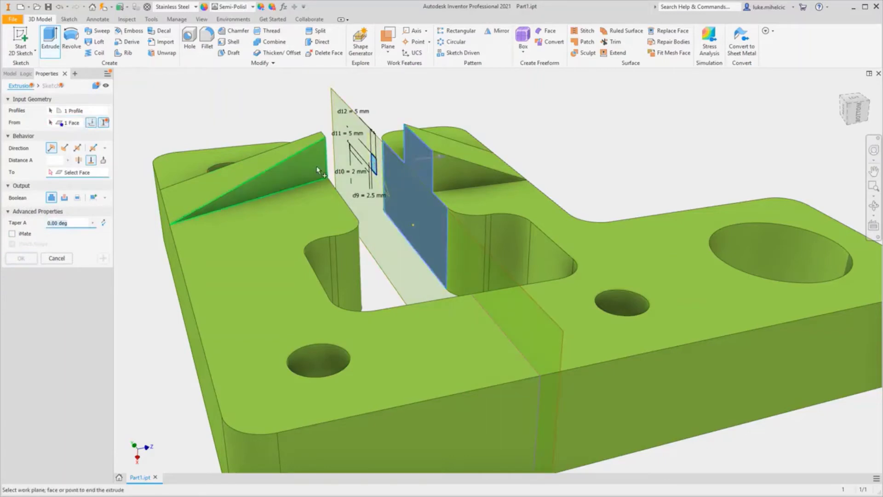
{"action": "left_click", "coordinate": [303, 169]}
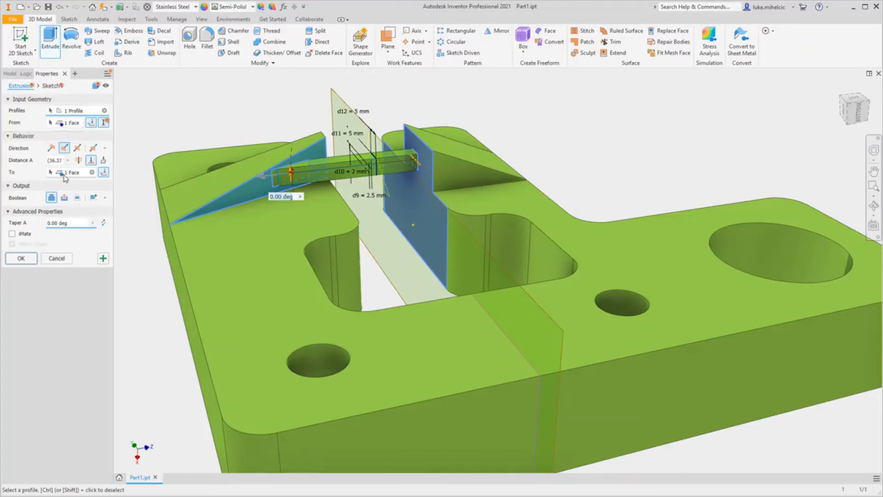
{"action": "left_click", "coordinate": [26, 263]}
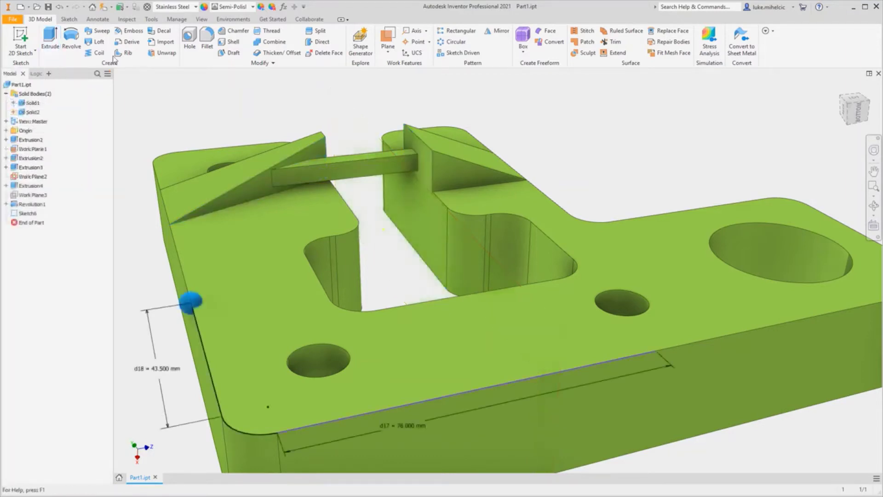
- Sweep the small spherical solid along the sketched path at the plate's rounded corner, cutting the plate body and keeping the toolbody
{"action": "key", "text": "shift+s"}
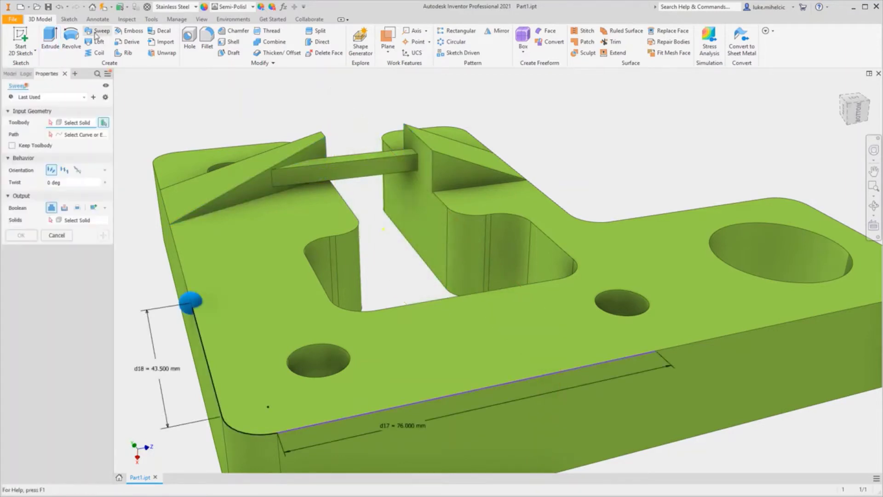
{"action": "right_click", "coordinate": [197, 327]}
{"action": "left_click", "coordinate": [196, 366]}
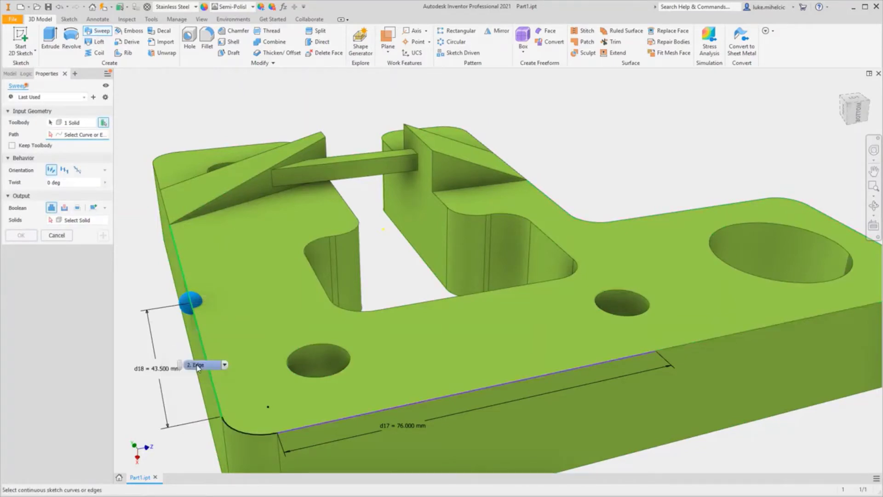
{"action": "scroll", "coordinate": [197, 366], "scroll_direction": "down", "scroll_amount": 1}
{"action": "left_click", "coordinate": [199, 365]}
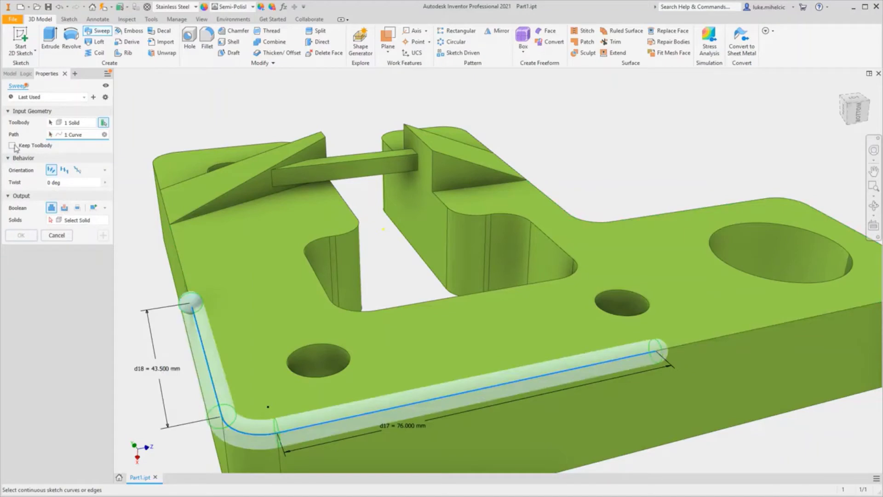
{"action": "left_click", "coordinate": [64, 207]}
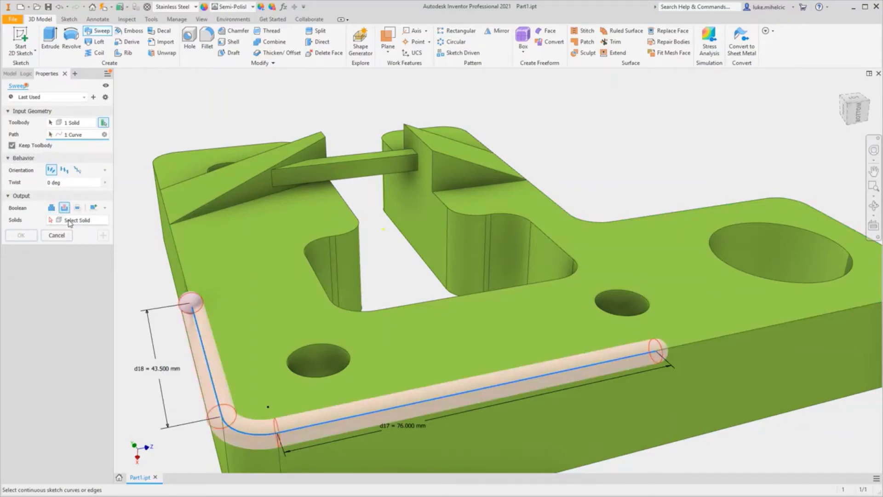
{"action": "left_click", "coordinate": [74, 220]}
{"action": "left_click", "coordinate": [175, 261]}
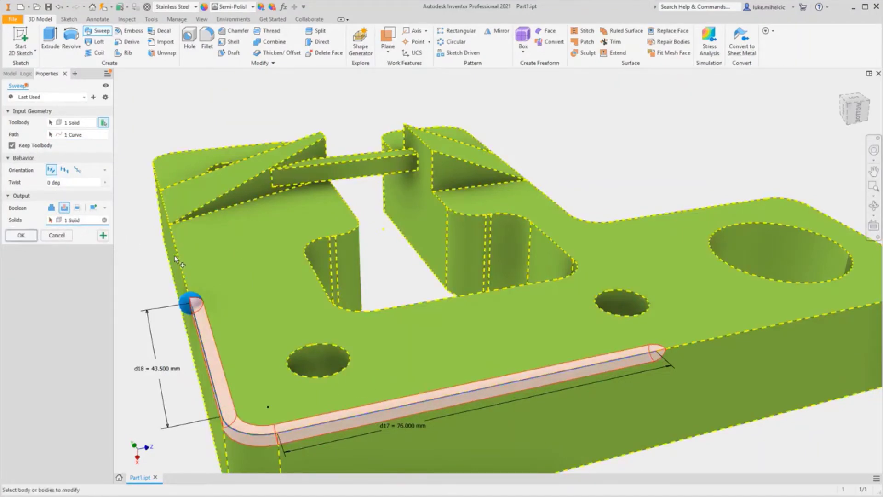
{"action": "left_click", "coordinate": [21, 236]}
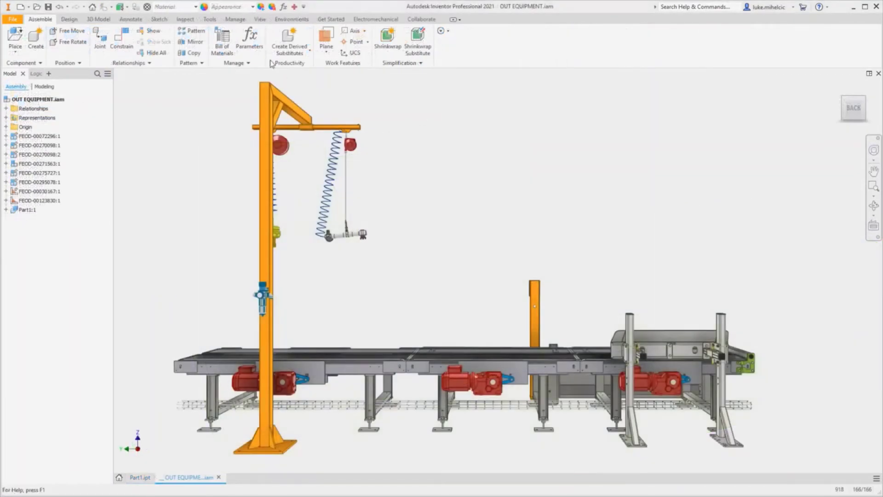
- Export the assembly's parameters to an XML file named "Assembly name and values"
{"action": "left_click", "coordinate": [251, 46]}
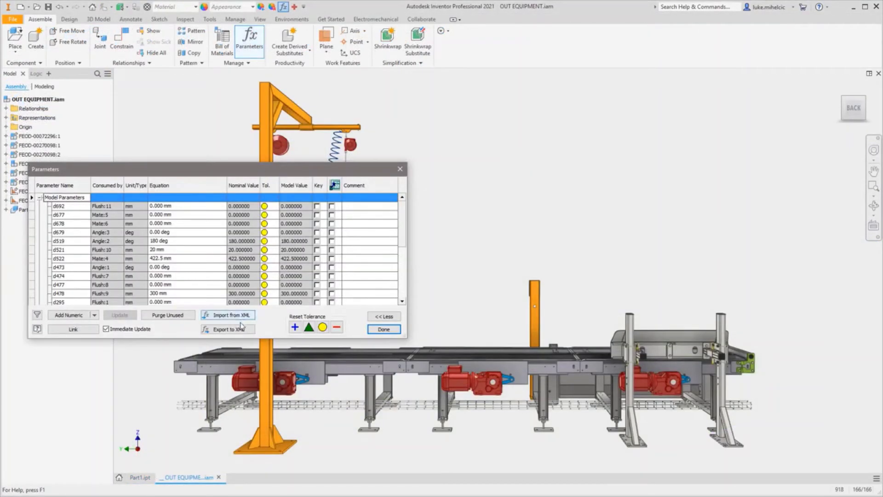
{"action": "left_click", "coordinate": [239, 329]}
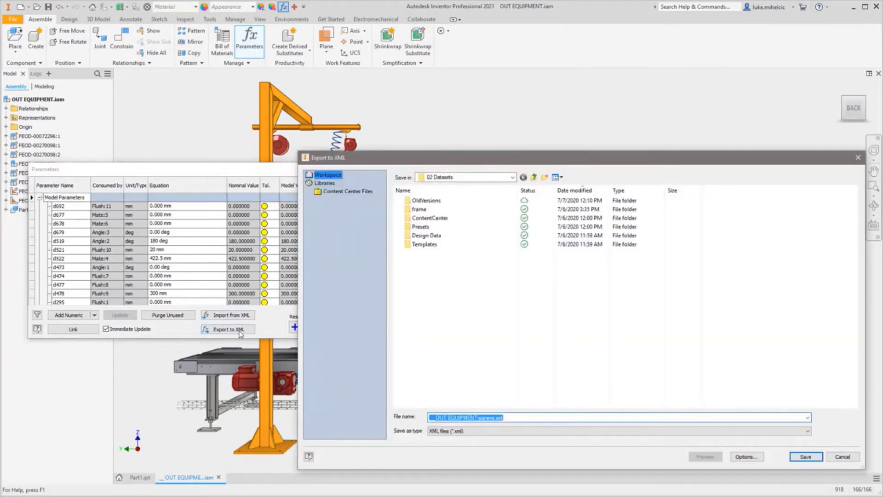
{"action": "type", "text": "Assembly name and values"}
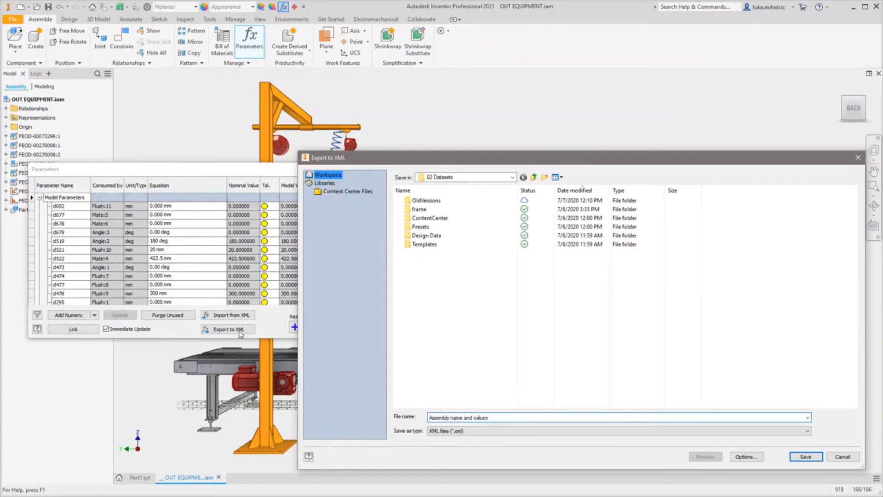
{"action": "key", "text": "Return"}
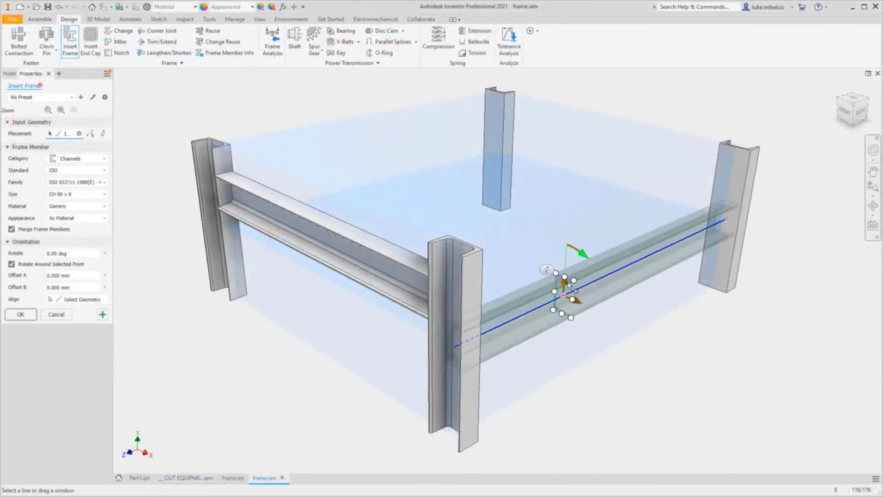
- Rotate the previewed CH 80 x 8 channel frame member to 180 degrees about its placement line
{"action": "left_click_drag", "start_coordinate": [580, 254], "coordinate": [544, 257]}
{"action": "left_click", "coordinate": [546, 257]}
{"action": "type", "text": "18"}
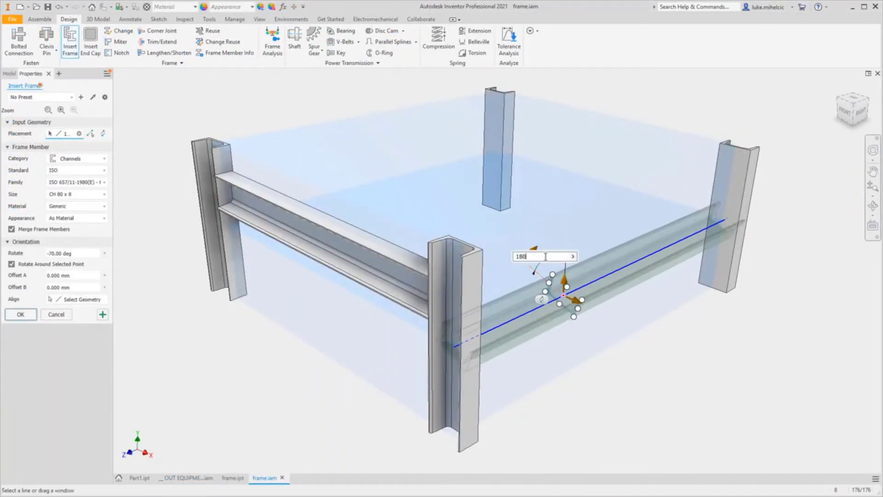
{"action": "type", "text": "0"}
{"action": "key", "text": "Return"}
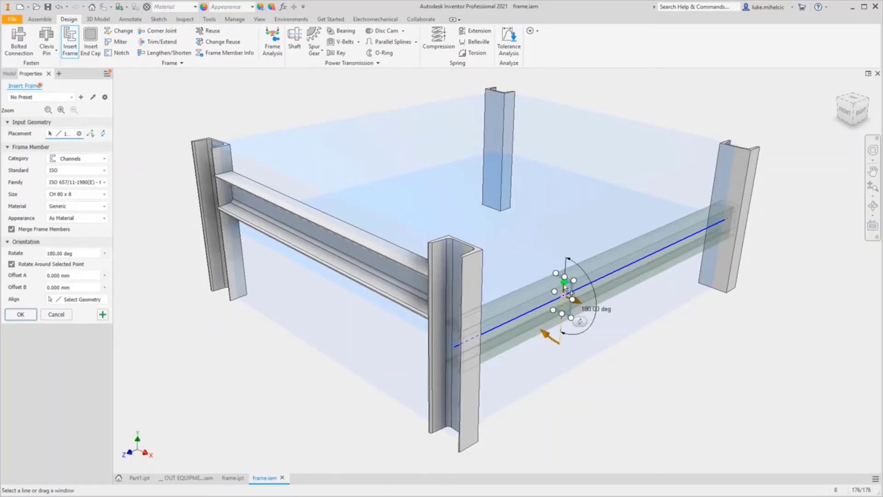
- Shift the previewed channel about 83 mm below its placement line along Offset B and open that offset for editing
{"action": "left_click_drag", "start_coordinate": [563, 282], "coordinate": [561, 327]}
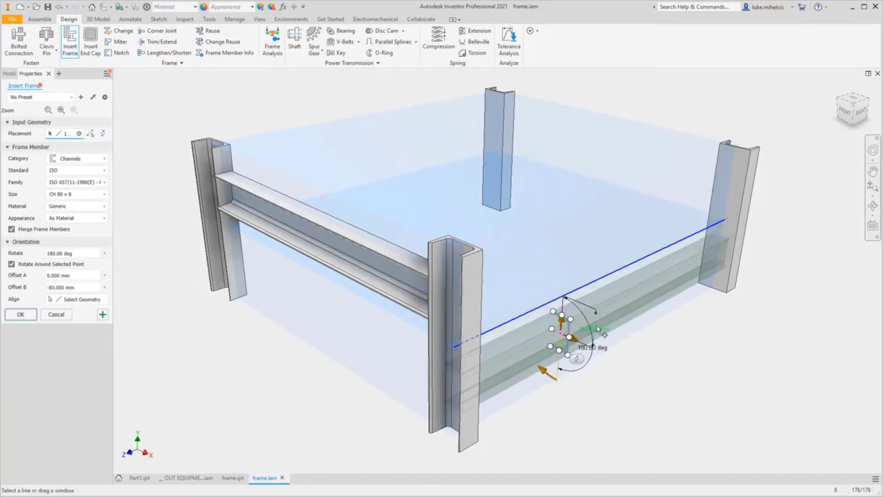
{"action": "left_click", "coordinate": [594, 329]}
{"action": "type", "text": "-"}
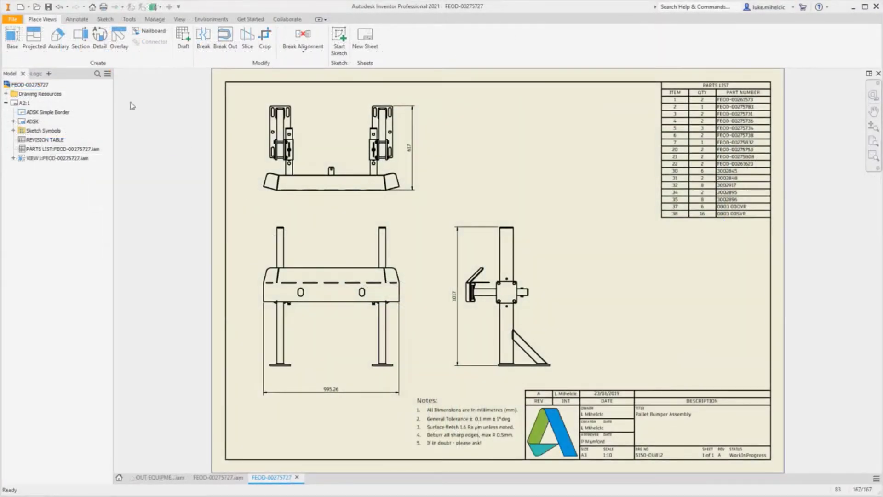
- Start a section view of the front view with a vertical cutting line through the middle of the bumper assembly
{"action": "left_click", "coordinate": [80, 40]}
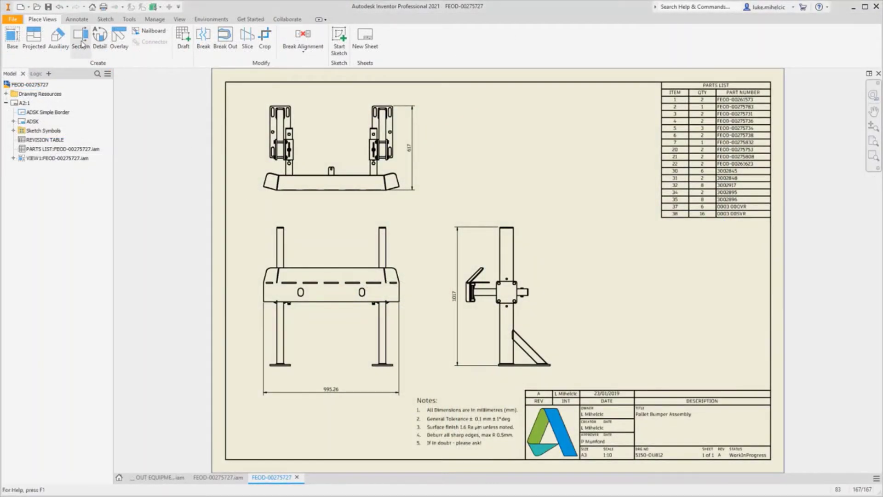
{"action": "left_click", "coordinate": [344, 252]}
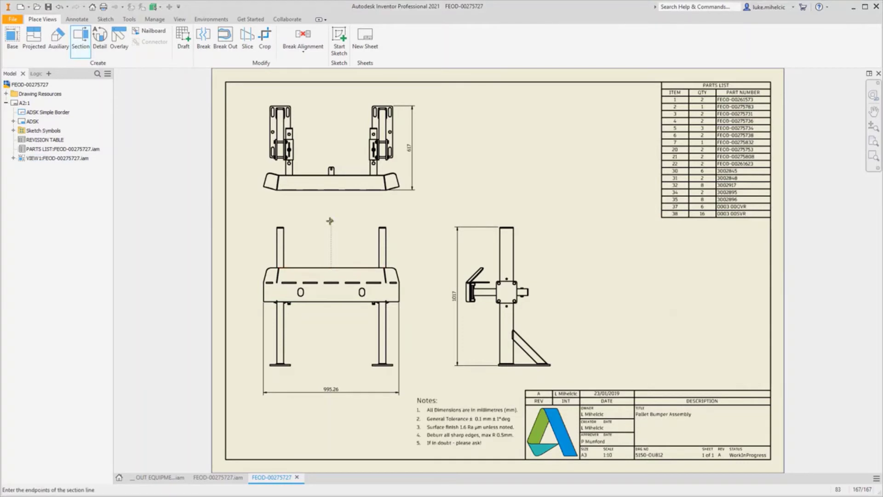
{"action": "left_click", "coordinate": [330, 221]}
{"action": "left_click", "coordinate": [331, 377]}
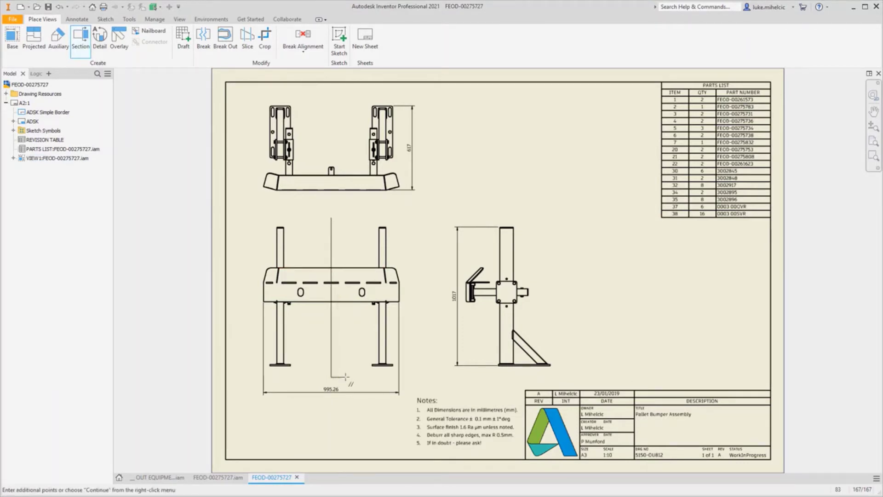
{"action": "right_click", "coordinate": [346, 376]}
{"action": "left_click", "coordinate": [302, 376]}
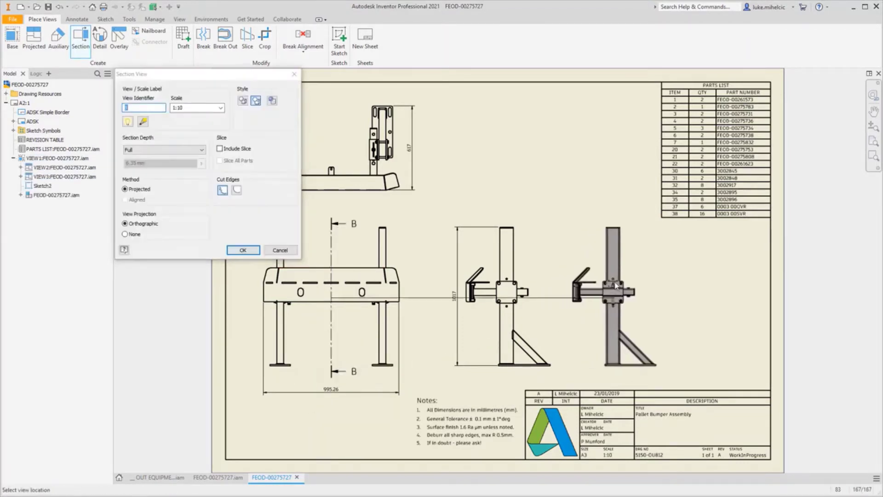
- Release the section view from its orthographic alignment and place it freely above the side view, beside the parts list
{"action": "right_click", "coordinate": [616, 286]}
{"action": "left_click", "coordinate": [604, 323]}
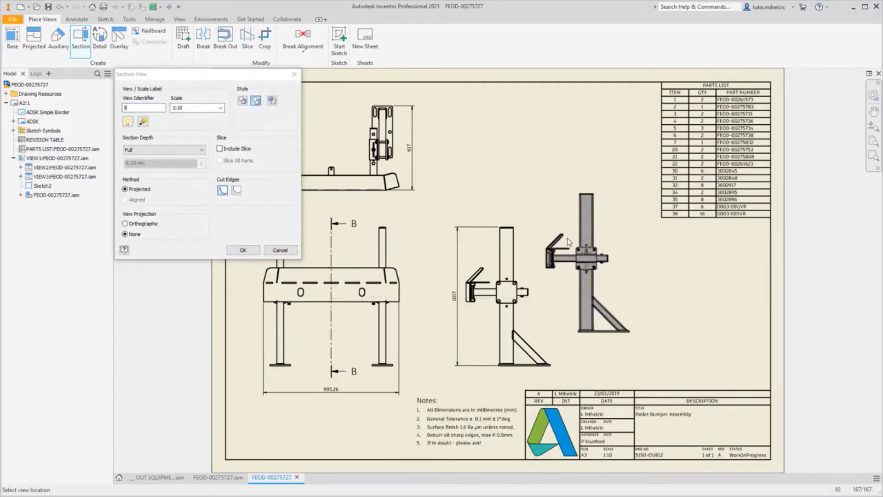
{"action": "right_click", "coordinate": [582, 282]}
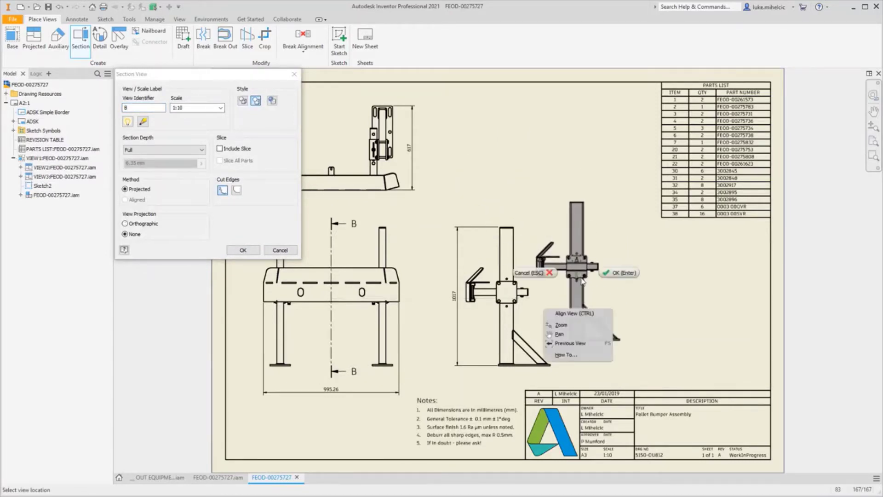
{"action": "left_click", "coordinate": [574, 313]}
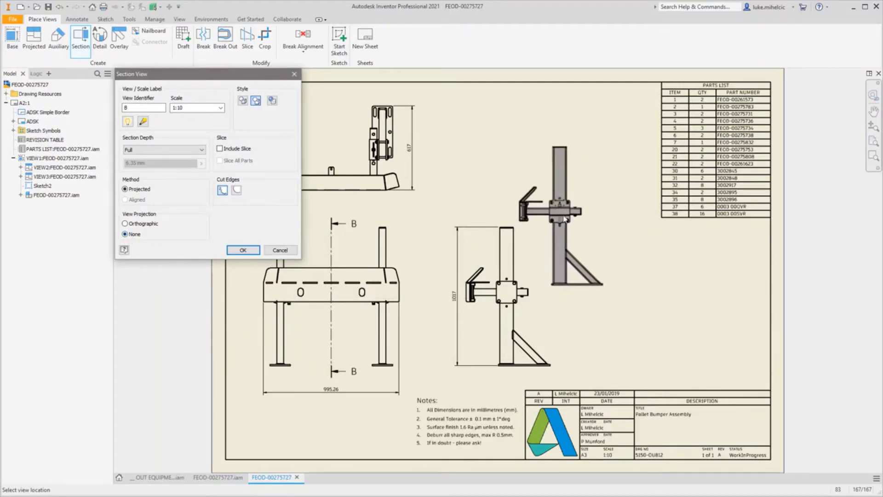
{"action": "left_click", "coordinate": [582, 169]}
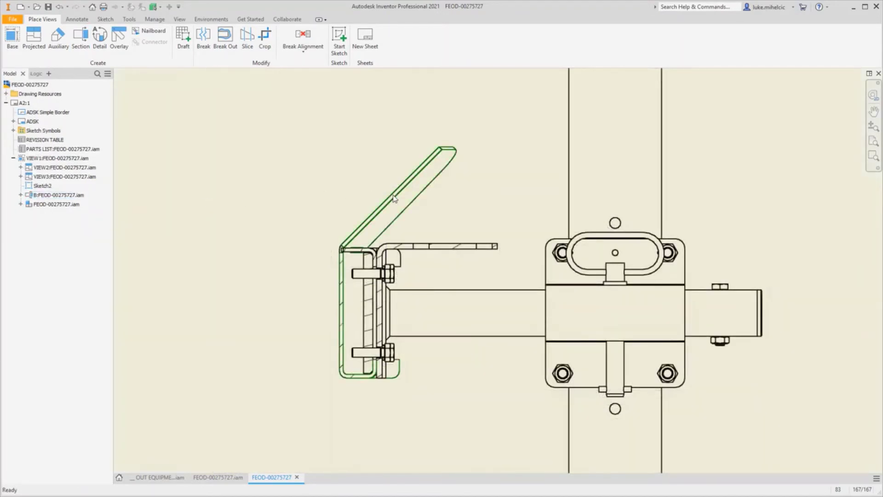
- Locate the angled sheet metal bumper part from the section view in the model tree and open it
{"action": "right_click", "coordinate": [395, 199]}
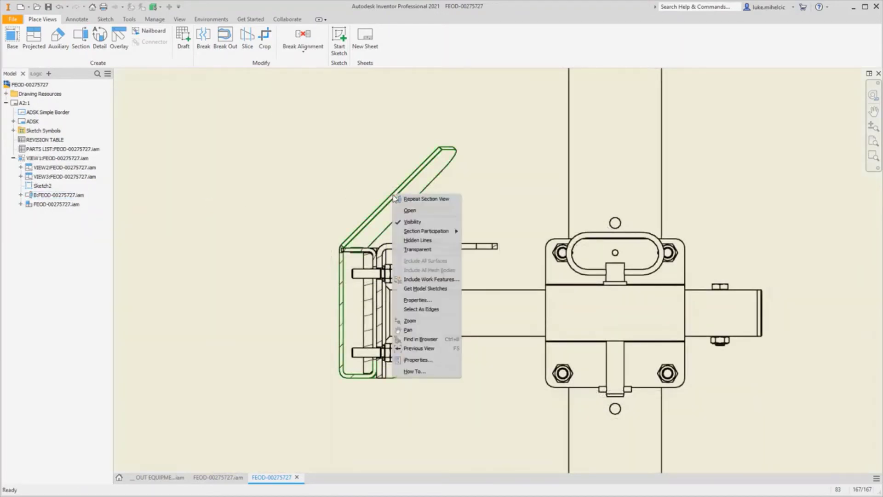
{"action": "left_click", "coordinate": [423, 332]}
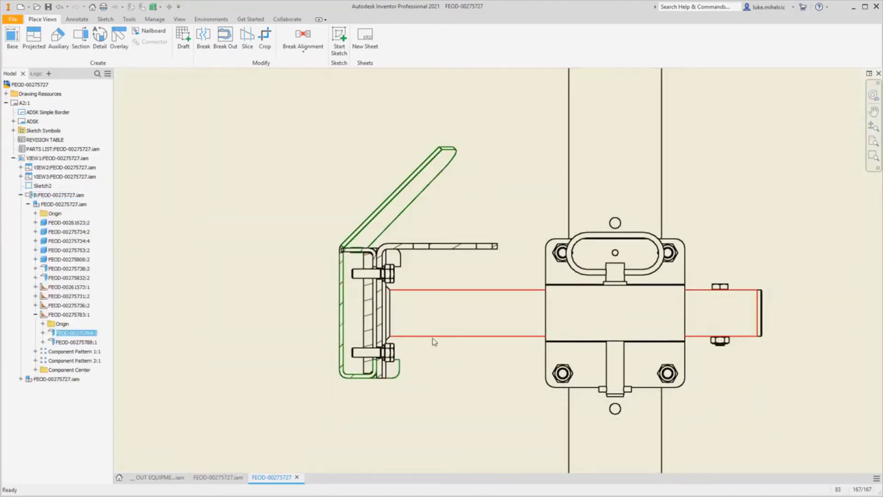
{"action": "double_click", "coordinate": [78, 338]}
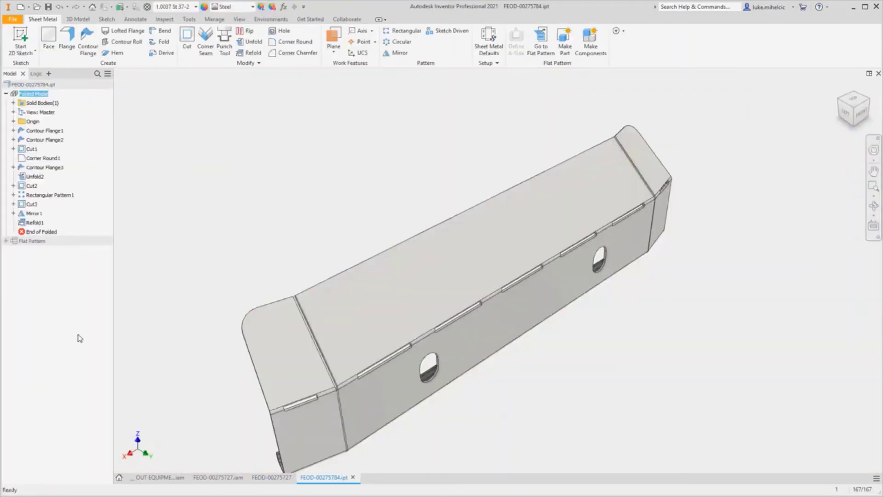
- Suppress the Cut1 feature that forms the two oval holes in the sheet metal bumper
{"action": "left_click", "coordinate": [31, 149]}
{"action": "right_click", "coordinate": [31, 150]}
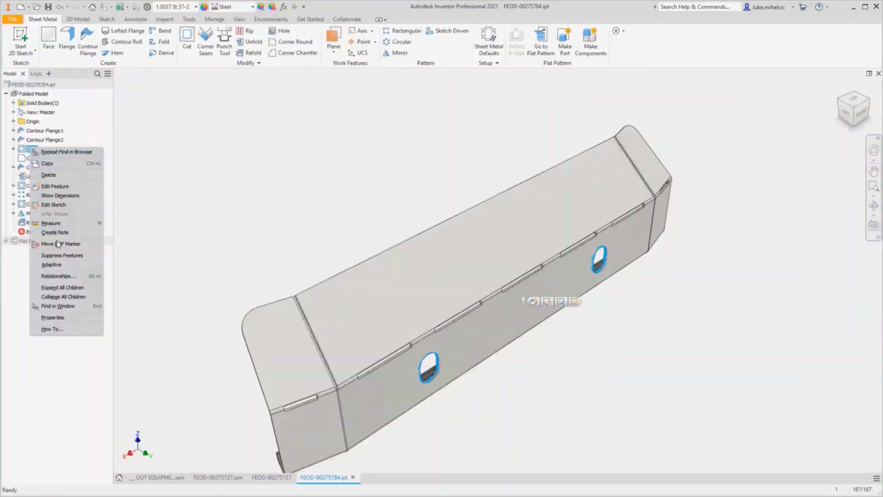
{"action": "left_click", "coordinate": [65, 255]}
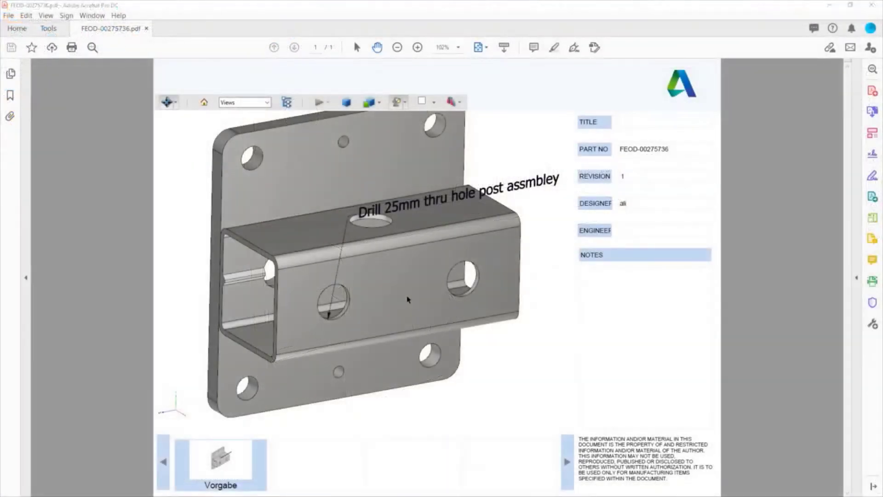
- Examine the annotated bracket from another angle in the Acrobat 3D PDF
{"action": "left_click_drag", "start_coordinate": [349, 295], "coordinate": [426, 289]}
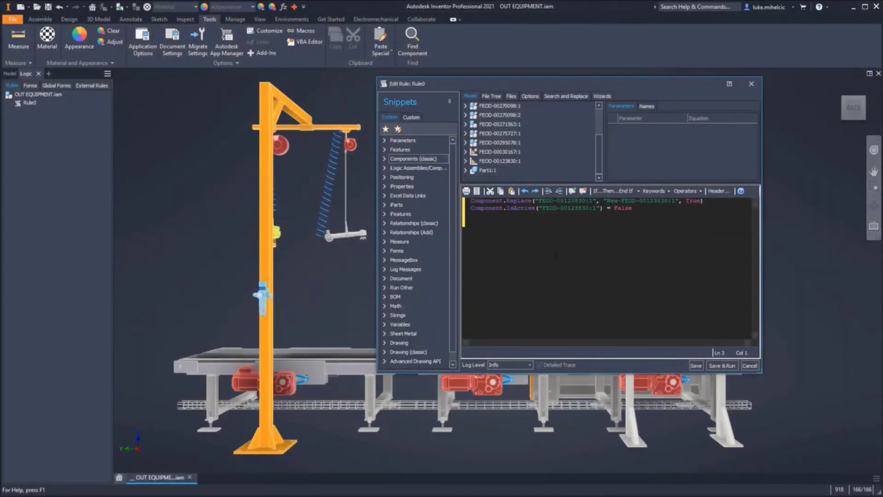
- Add a Component.Visible line to Rule0 that sets component FEOD-00270098:2 to True
{"action": "left_click", "coordinate": [384, 159]}
{"action": "double_click", "coordinate": [405, 232]}
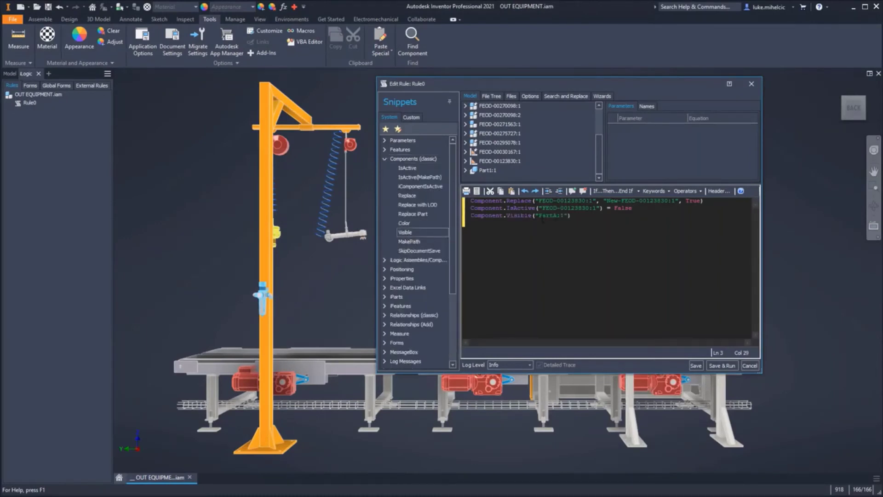
{"action": "type", "text": "FEOD-00270098:2"}
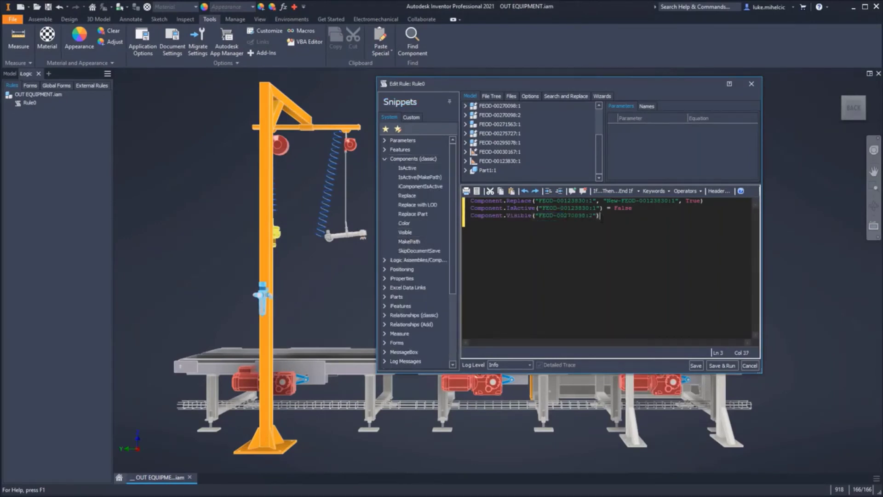
{"action": "type", "text": "= Tr"}
{"action": "double_click", "coordinate": [615, 274]}
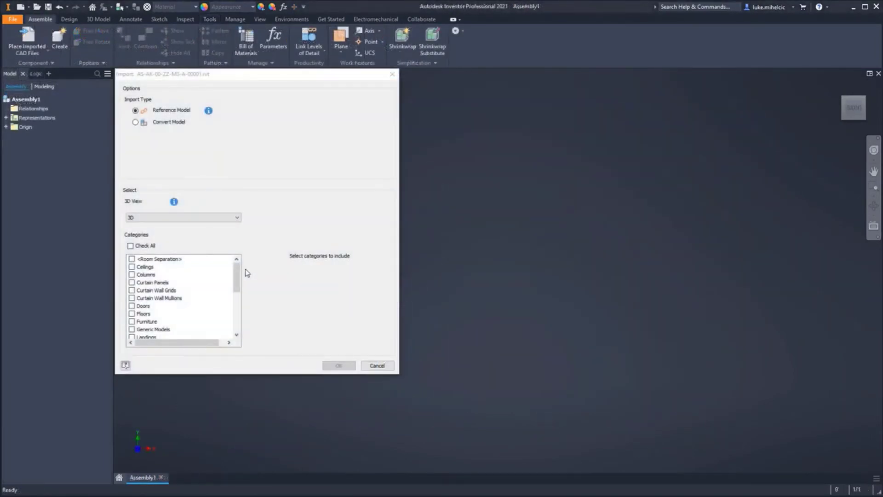
- Include the Columns, Floors and Specialty Equipment categories in the Revit model import as a reference model
{"action": "left_click", "coordinate": [132, 314]}
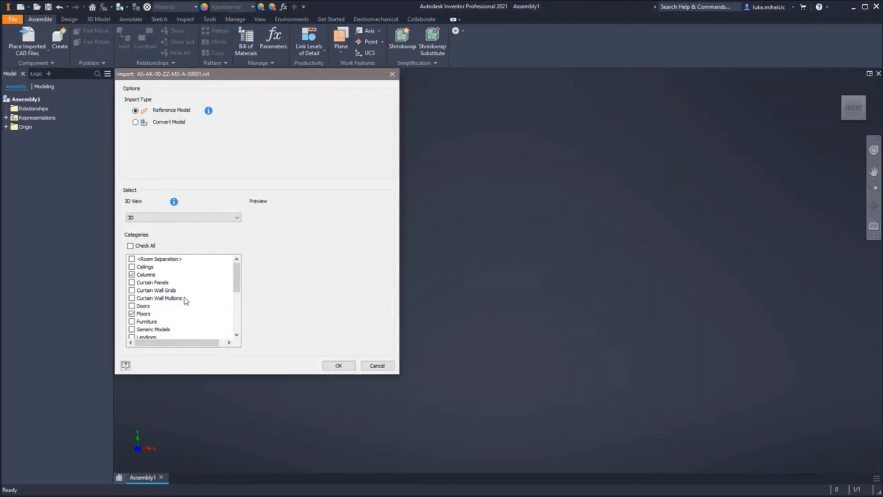
{"action": "left_click_drag", "start_coordinate": [238, 284], "coordinate": [236, 315]}
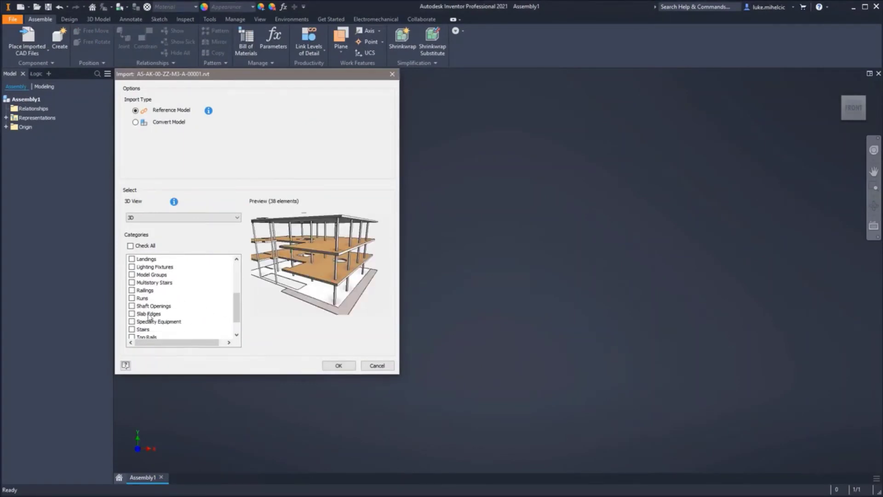
{"action": "left_click", "coordinate": [132, 321]}
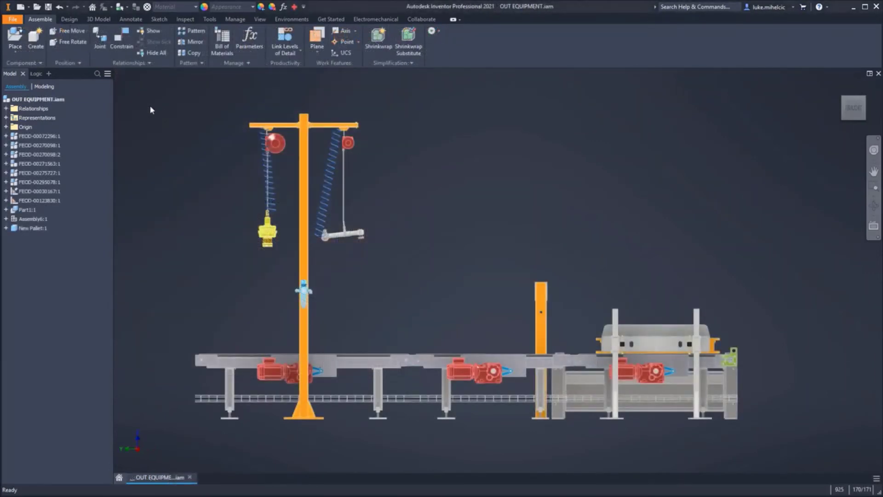
- Save the OUT EQUIPMENT assembly together with New Pallet.ipt, checking the file flagged outside the project workspace
{"action": "left_click", "coordinate": [49, 8]}
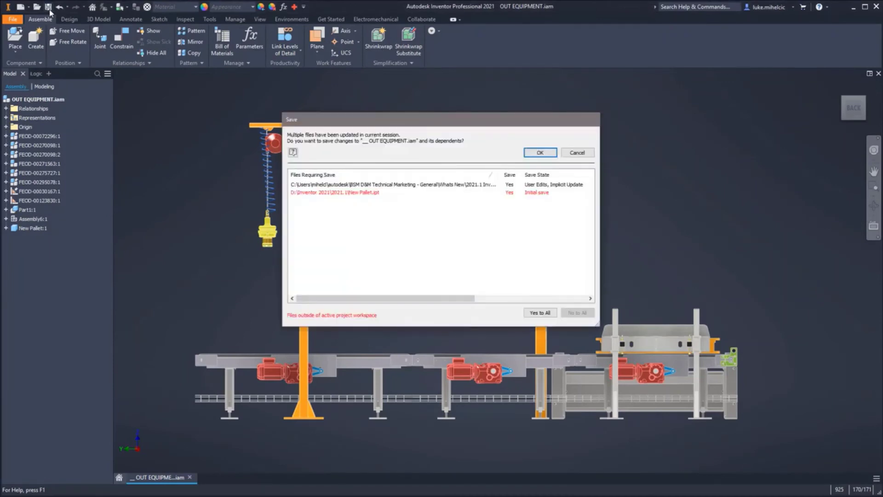
{"action": "left_click", "coordinate": [322, 193]}
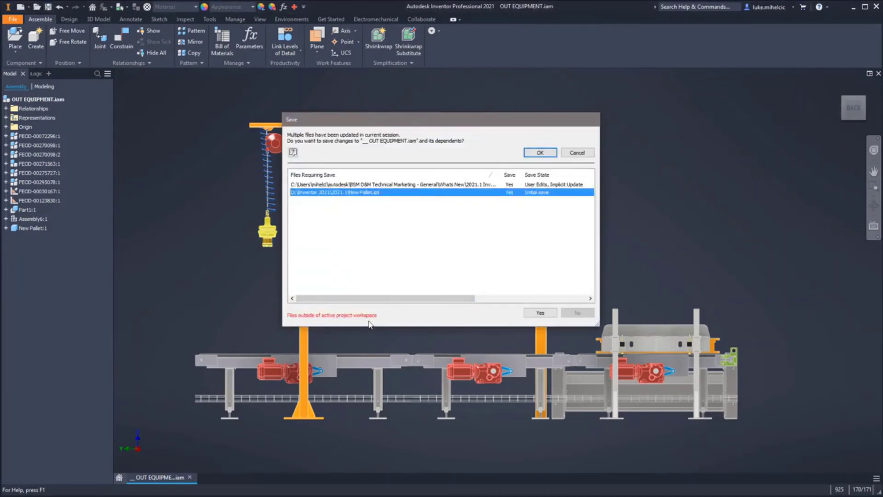
{"action": "left_click", "coordinate": [540, 153]}
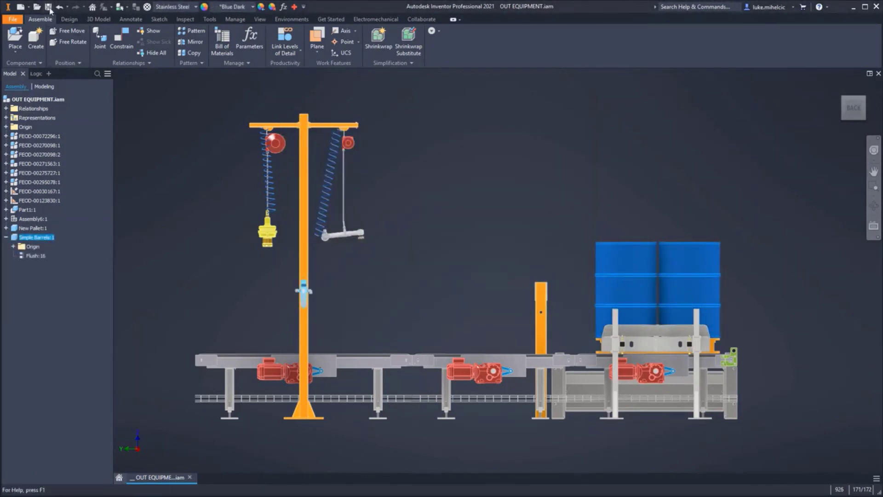
- Save the OUT EQUIPMENT assembly together with Simple Barrels.ipt, widening the file column to read the full save paths
{"action": "left_click", "coordinate": [48, 7]}
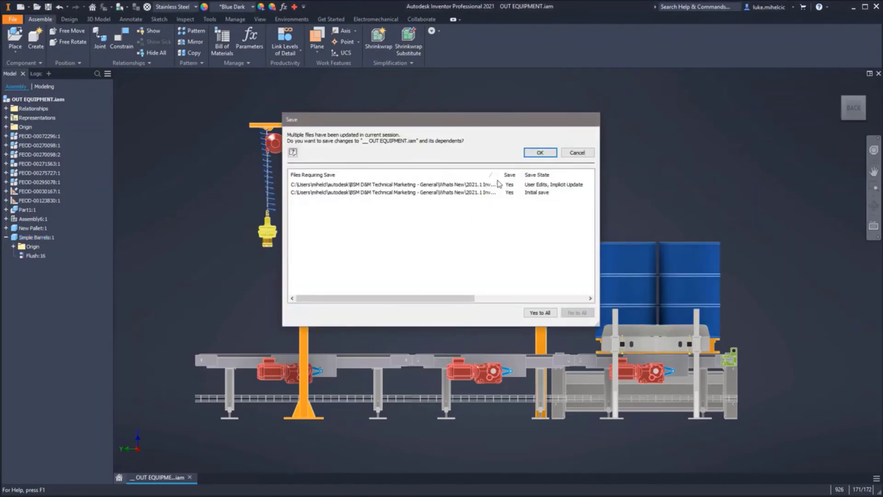
{"action": "left_click_drag", "start_coordinate": [497, 176], "coordinate": [582, 178]}
{"action": "left_click", "coordinate": [540, 196]}
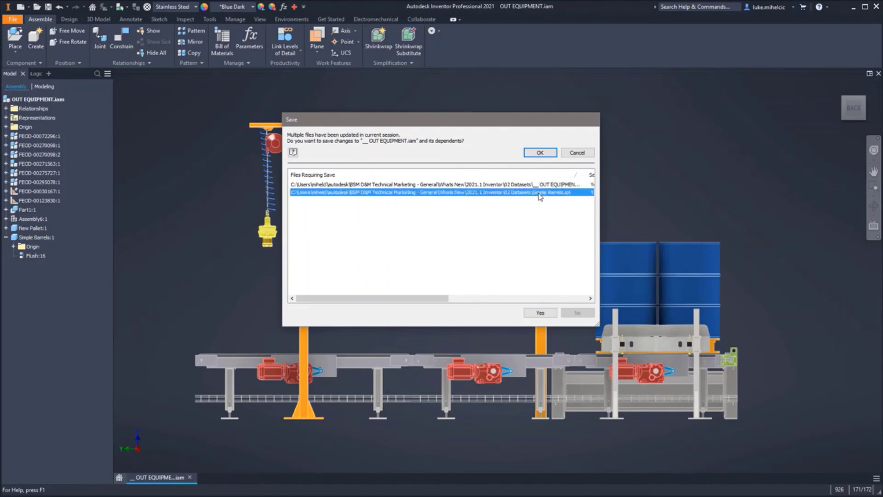
{"action": "left_click_drag", "start_coordinate": [441, 298], "coordinate": [489, 299]}
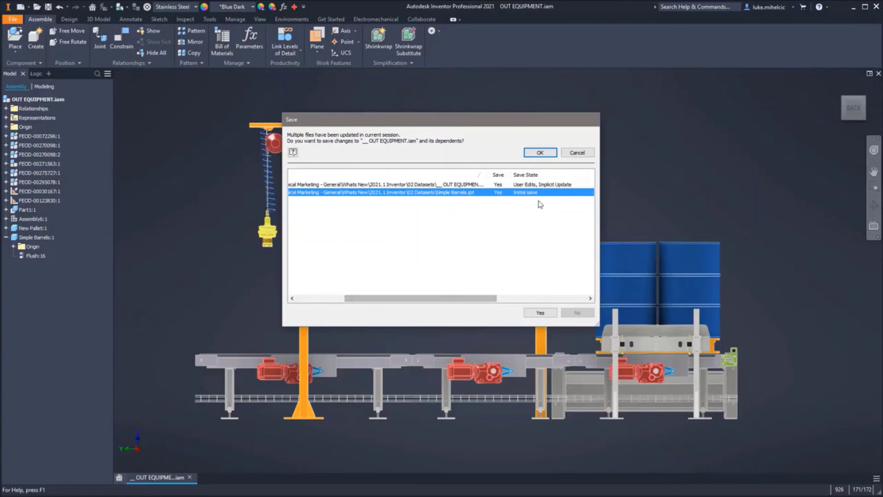
{"action": "left_click", "coordinate": [541, 153]}
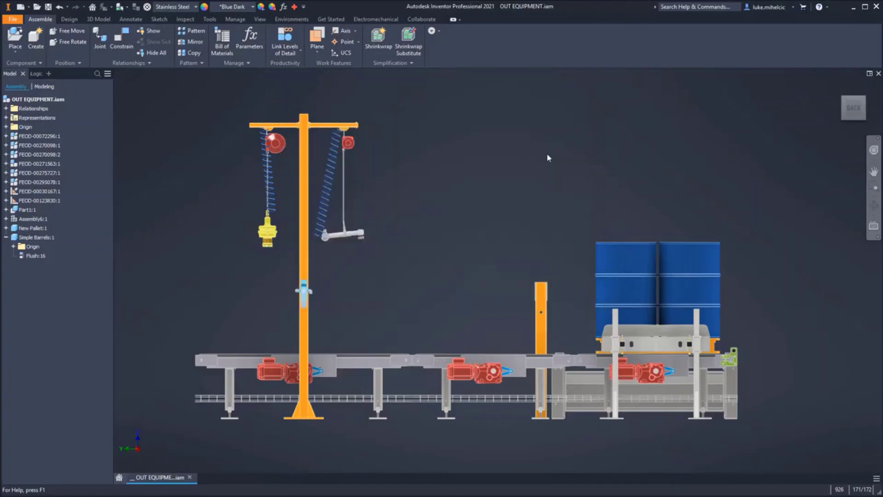